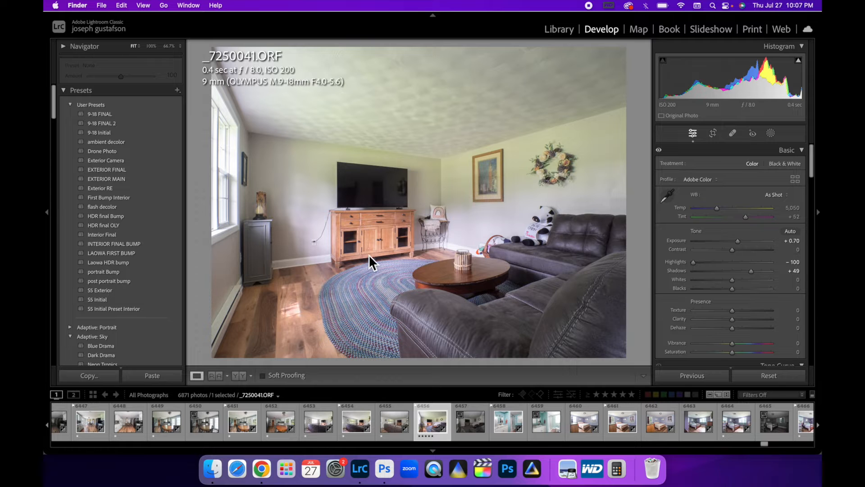
Step: Reset all edits on the living room photo and apply the 9-18 Initial user preset
{"action": "left_click", "coordinate": [761, 377]}
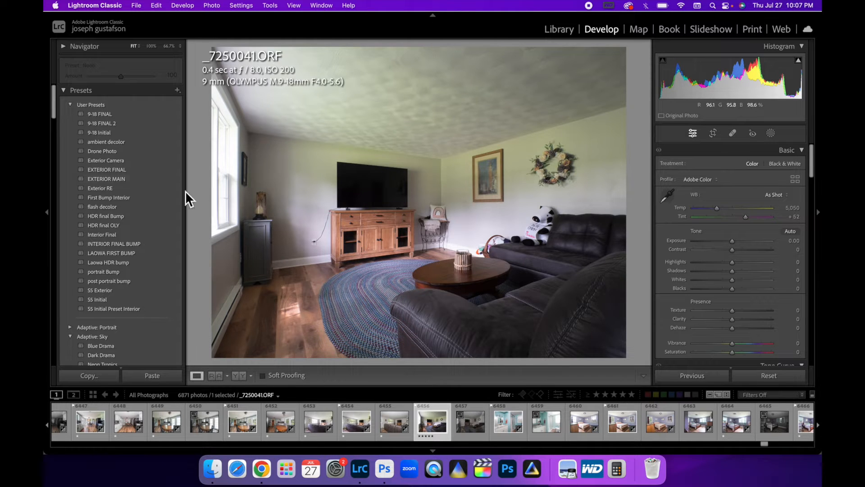
{"action": "left_click", "coordinate": [104, 132]}
Step: Set Exposure to +0.81, Highlights to −100 and Shadows to +62, and inspect the wall around the TV up close
{"action": "left_click_drag", "start_coordinate": [716, 72], "coordinate": [733, 93]}
{"action": "left_click_drag", "start_coordinate": [711, 262], "coordinate": [692, 264]}
{"action": "left_click", "coordinate": [757, 271]}
{"action": "left_click_drag", "start_coordinate": [739, 97], "coordinate": [746, 97]}
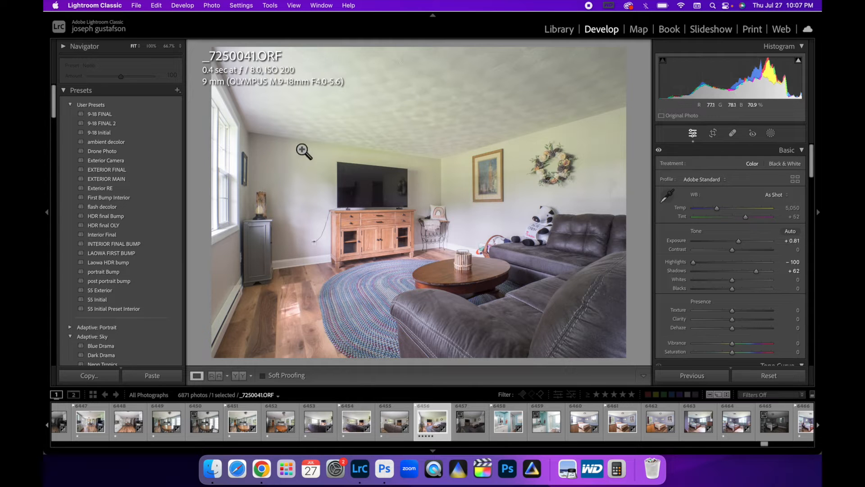
{"action": "left_click", "coordinate": [331, 165]}
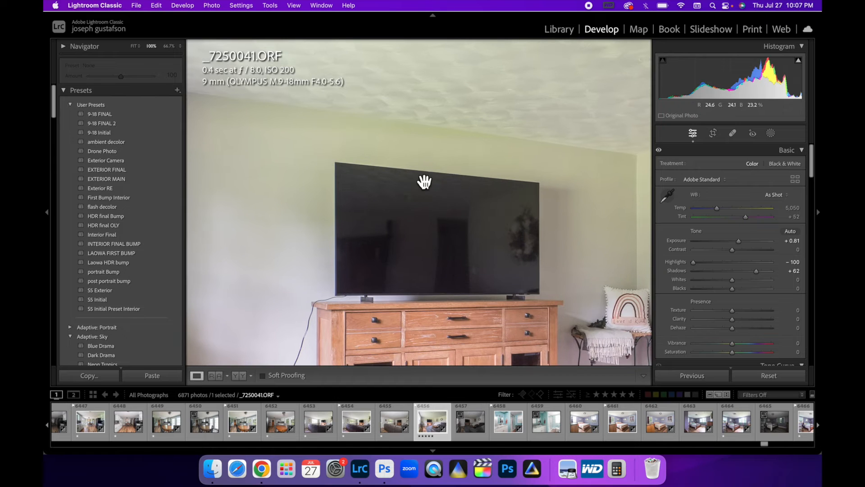
{"action": "left_click", "coordinate": [392, 198]}
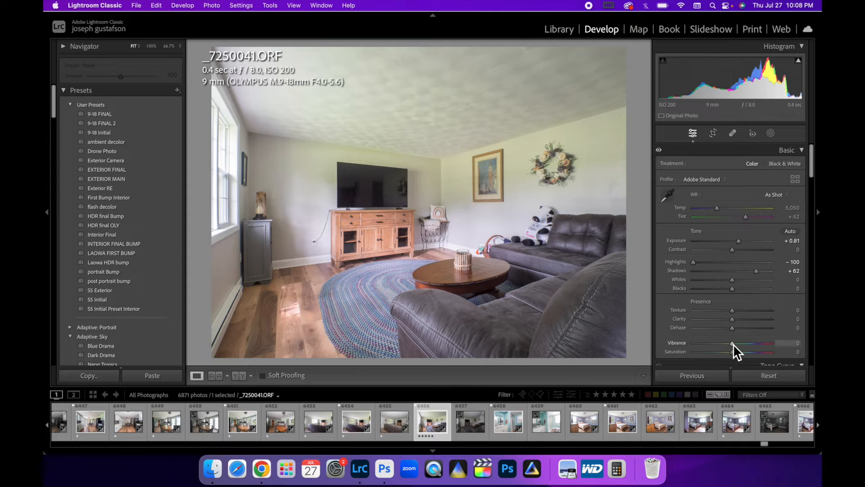
Step: Push Vibrance and Saturation to +100 to exaggerate the colour casts, and set Tint to +41
{"action": "left_click_drag", "start_coordinate": [735, 344], "coordinate": [774, 345]}
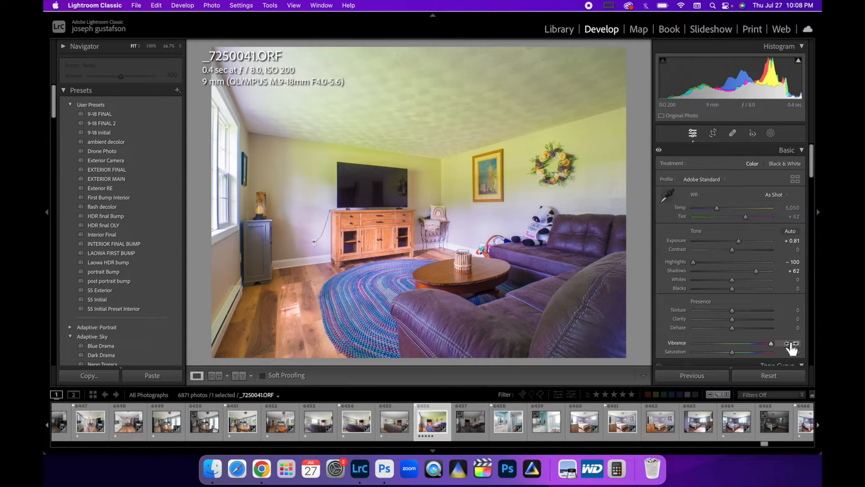
{"action": "left_click_drag", "start_coordinate": [734, 354], "coordinate": [793, 358]}
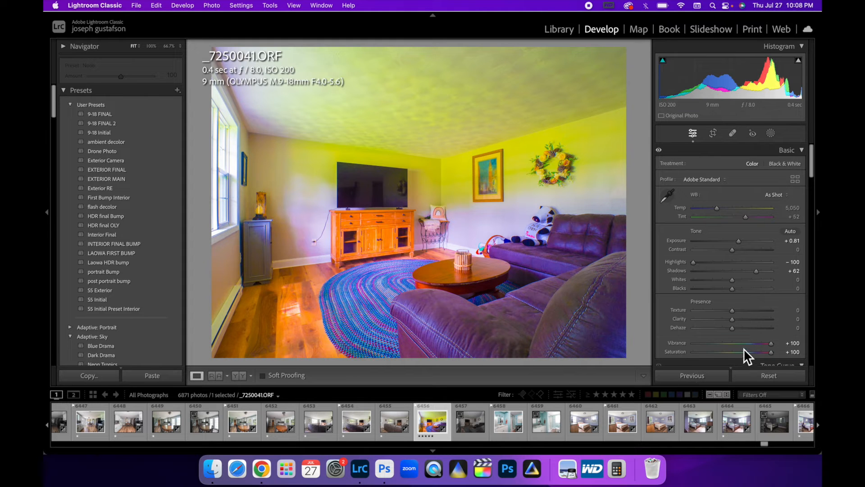
{"action": "double_click", "coordinate": [771, 345]}
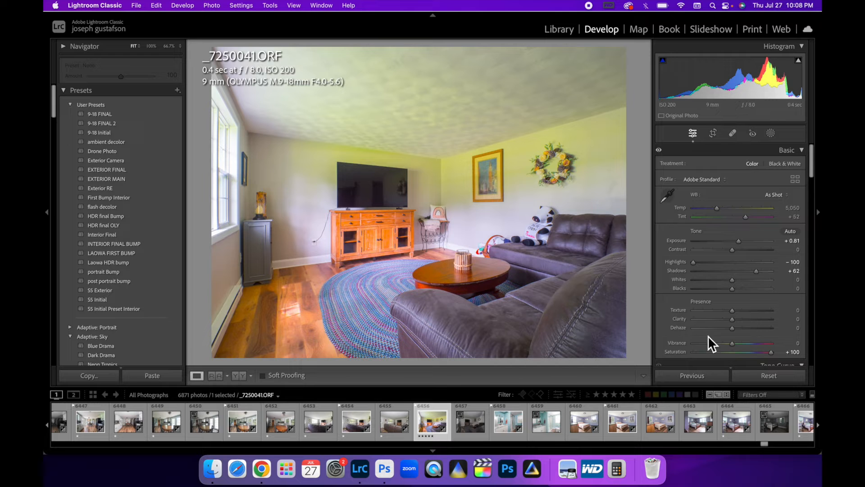
{"action": "left_click_drag", "start_coordinate": [733, 343], "coordinate": [794, 347]}
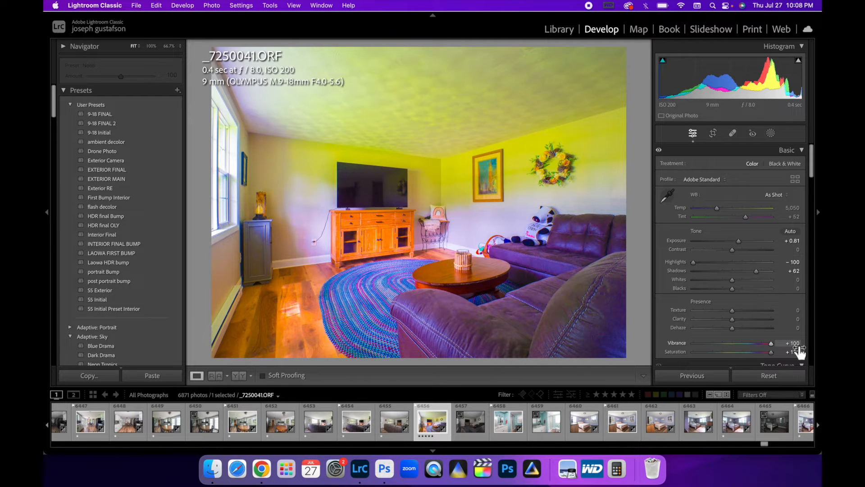
{"action": "left_click_drag", "start_coordinate": [747, 221], "coordinate": [744, 219]}
Step: Sample the sofa and wall colours with HSL targeted adjustment, reducing saturation to Blue −18, Purple −34, Yellow −63 and Green −55
{"action": "scroll", "coordinate": [691, 294], "scroll_direction": "down", "scroll_amount": 2}
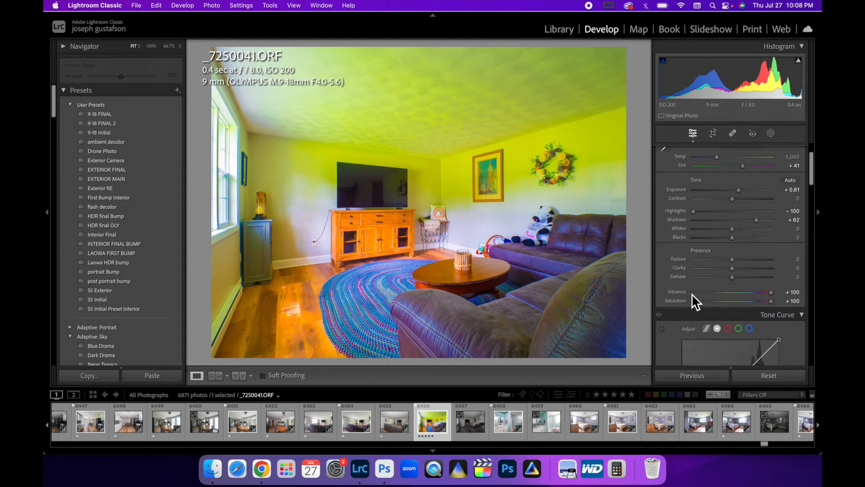
{"action": "scroll", "coordinate": [691, 294], "scroll_direction": "down", "scroll_amount": 10}
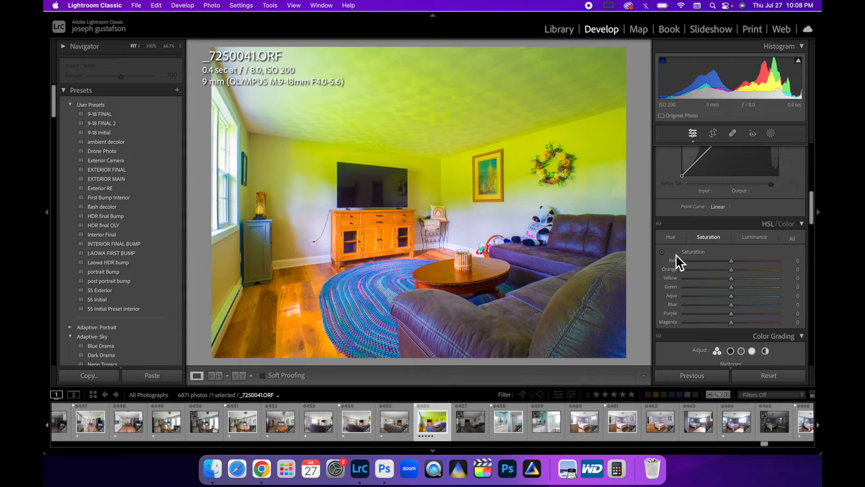
{"action": "left_click", "coordinate": [663, 253]}
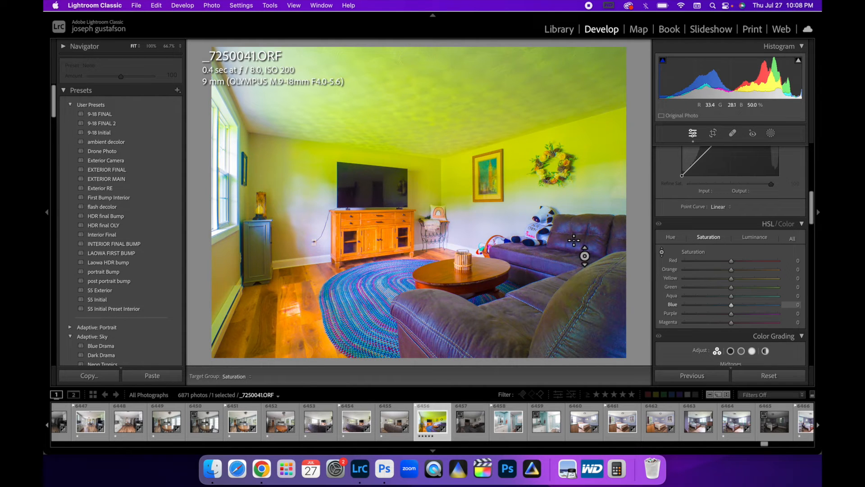
{"action": "left_click_drag", "start_coordinate": [455, 311], "coordinate": [455, 320]}
{"action": "left_click_drag", "start_coordinate": [527, 271], "coordinate": [527, 278]}
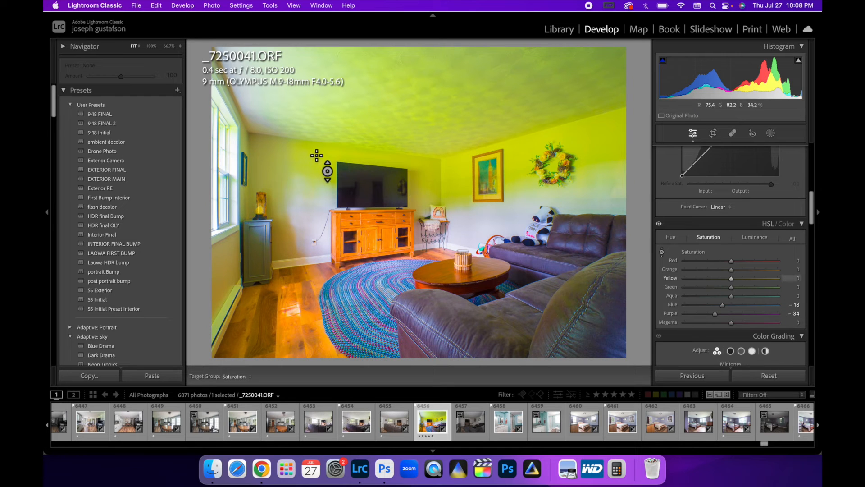
{"action": "left_click_drag", "start_coordinate": [325, 161], "coordinate": [325, 195]}
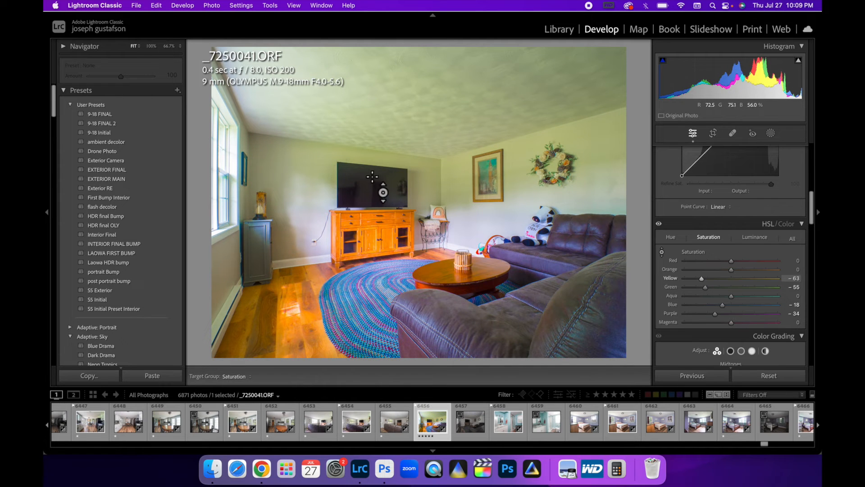
Step: Reset the overall Vibrance and Saturation to 0 and ease the HSL saturation to Yellow −13 and Green −47
{"action": "scroll", "coordinate": [728, 303], "scroll_direction": "up", "scroll_amount": 10}
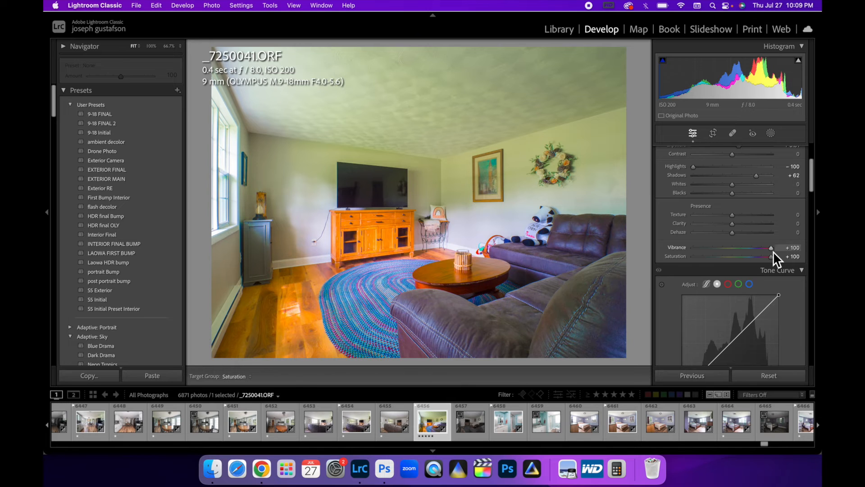
{"action": "double_click", "coordinate": [772, 249]}
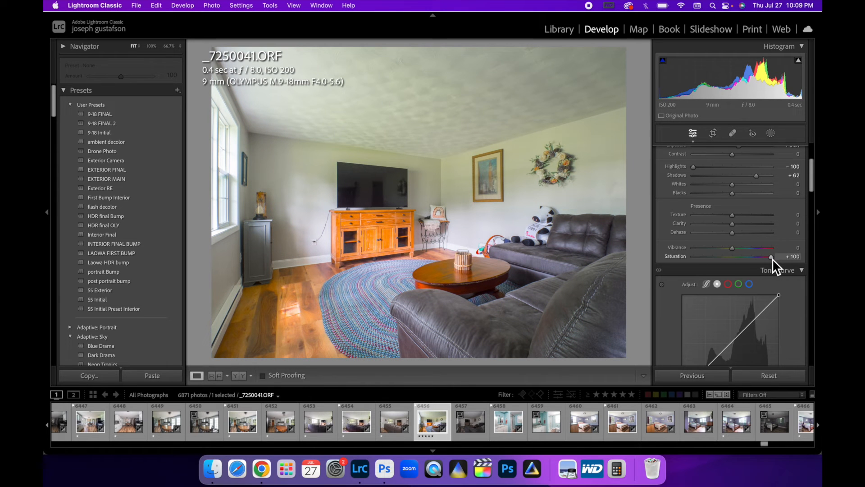
{"action": "double_click", "coordinate": [772, 258]}
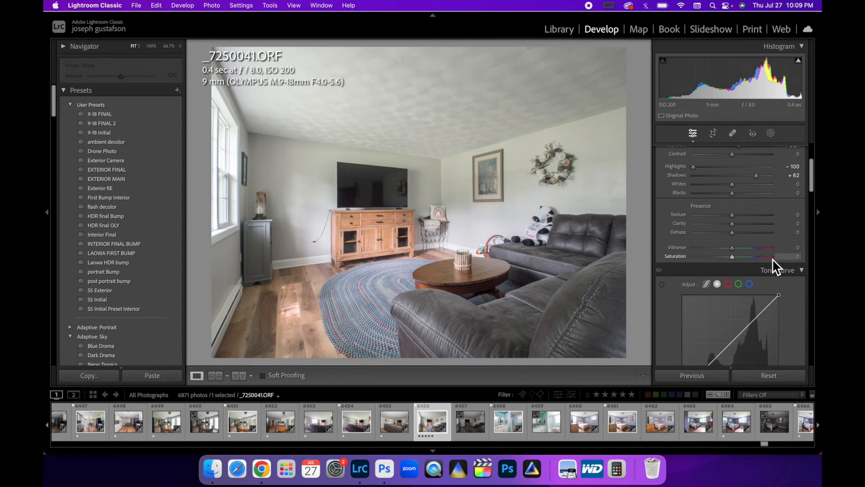
{"action": "scroll", "coordinate": [727, 267], "scroll_direction": "down", "scroll_amount": 10}
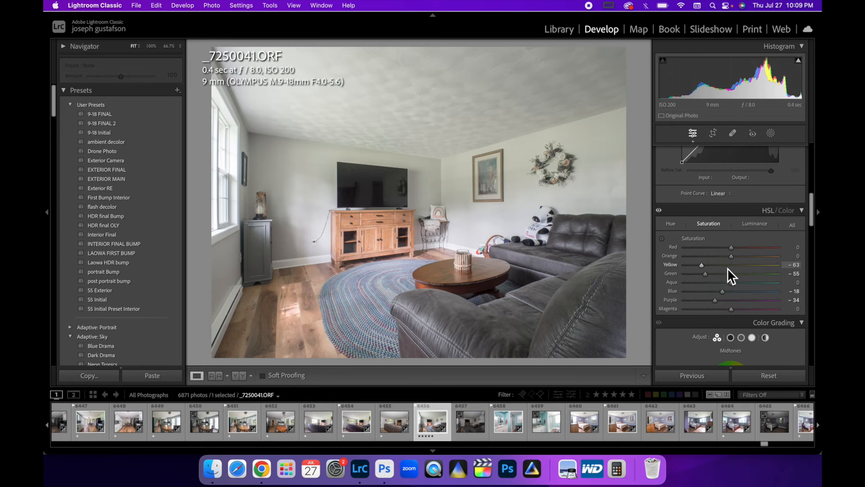
{"action": "left_click_drag", "start_coordinate": [709, 266], "coordinate": [728, 268]}
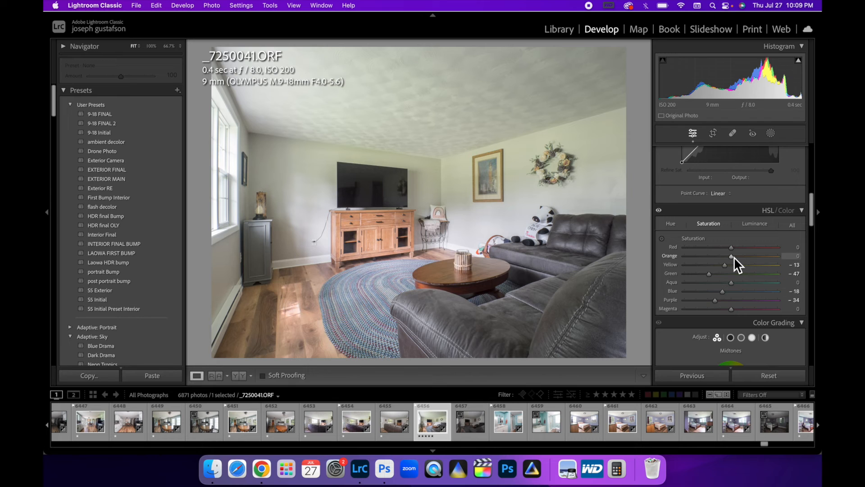
Step: Set Vibrance to +21 and compare the photo before and after side by side, returning to the single view
{"action": "scroll", "coordinate": [734, 257], "scroll_direction": "up", "scroll_amount": 10}
{"action": "scroll", "coordinate": [741, 347], "scroll_direction": "up", "scroll_amount": 5}
{"action": "scroll", "coordinate": [742, 345], "scroll_direction": "down", "scroll_amount": 1}
{"action": "left_click", "coordinate": [239, 376]}
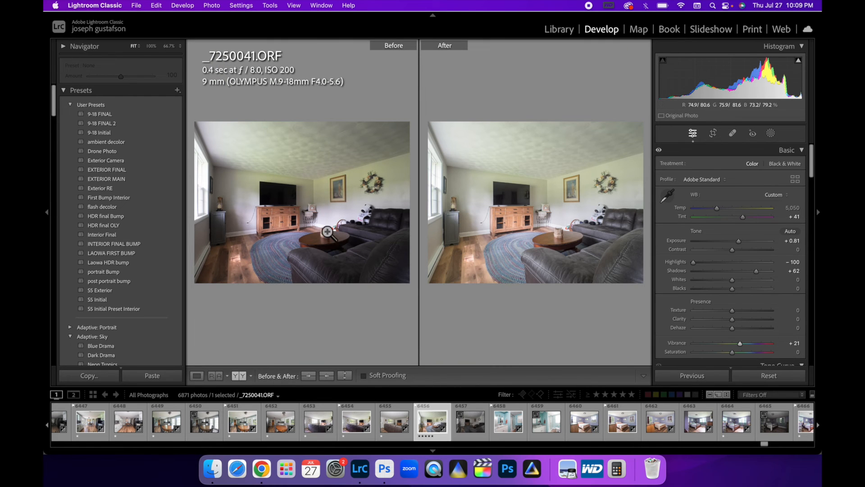
{"action": "left_click", "coordinate": [197, 376]}
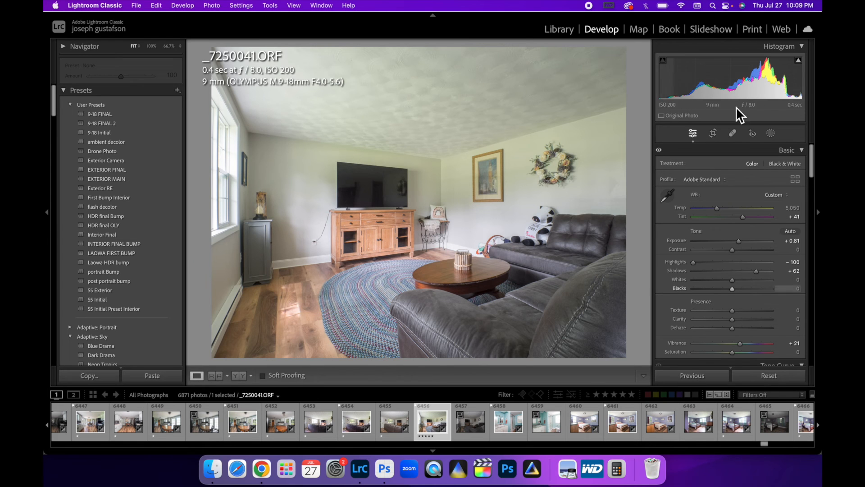
Step: Set Exposure to +0.87, Blacks to −49 and overall Saturation to +20
{"action": "left_click_drag", "start_coordinate": [733, 100], "coordinate": [736, 100]}
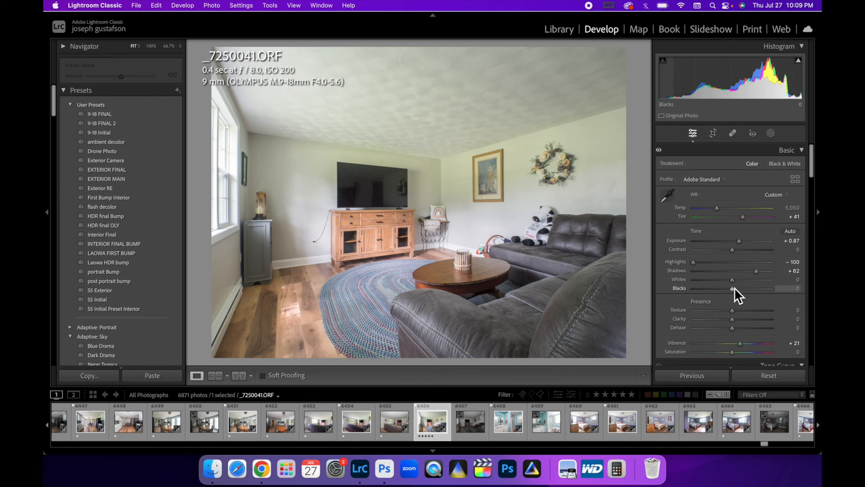
{"action": "left_click_drag", "start_coordinate": [735, 291], "coordinate": [716, 291]}
{"action": "left_click_drag", "start_coordinate": [759, 352], "coordinate": [741, 353]}
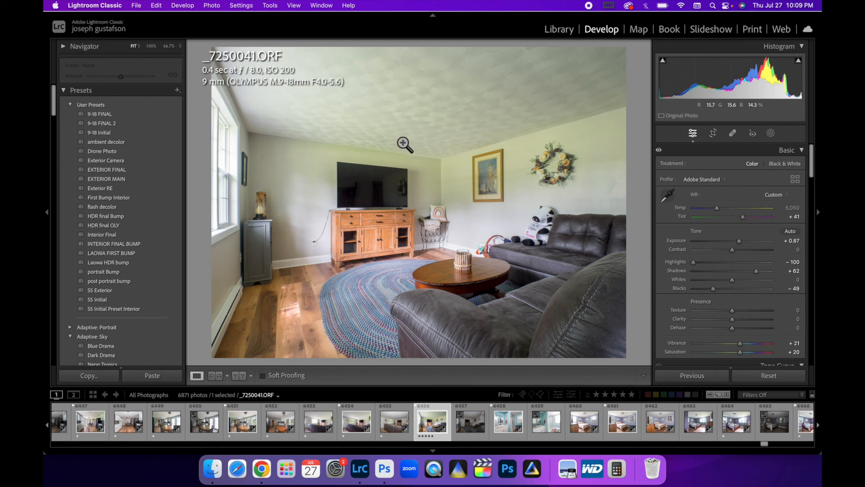
Step: Lower the HSL Green saturation to −100 and raise Exposure to +1.03
{"action": "scroll", "coordinate": [707, 286], "scroll_direction": "down", "scroll_amount": 10}
{"action": "left_click", "coordinate": [689, 277]}
{"action": "left_click_drag", "start_coordinate": [689, 279], "coordinate": [678, 278]}
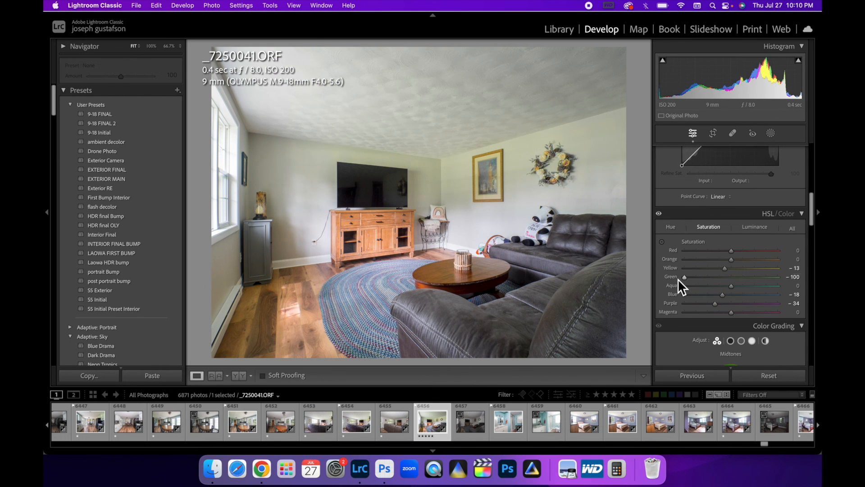
{"action": "left_click_drag", "start_coordinate": [748, 76], "coordinate": [755, 76]}
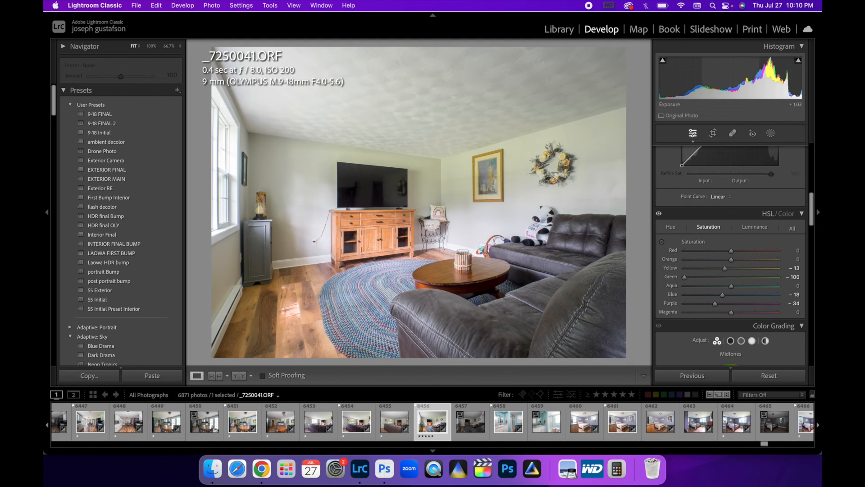
{"action": "scroll", "coordinate": [724, 272], "scroll_direction": "up", "scroll_amount": 3}
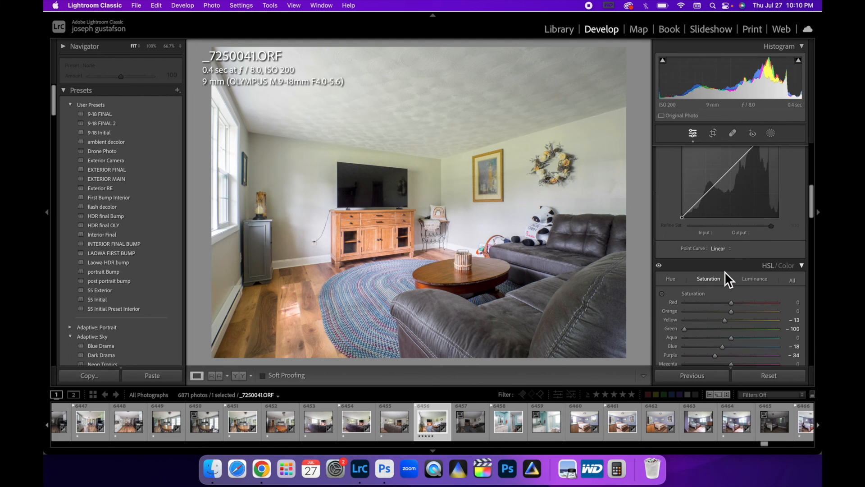